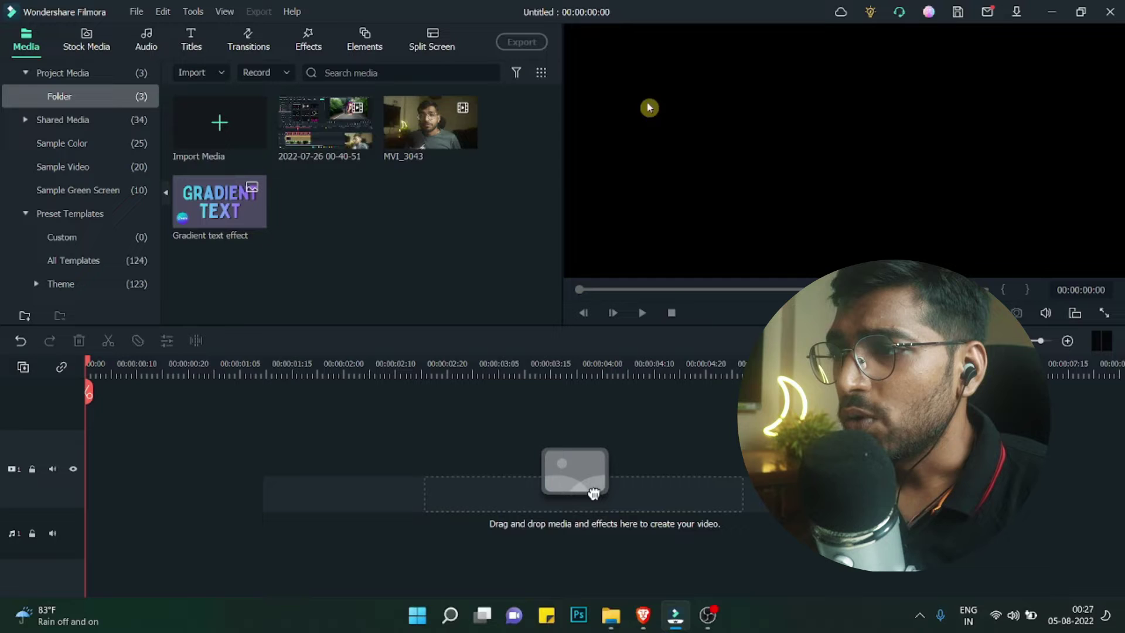
# - Place the MVI_3043 webcam clip on video track 1, keeping the 1920 x 1080 25fps project settings
pyautogui.click(435, 154)
pyautogui.moveTo(104, 493)
pyautogui.mouseDown()
pyautogui.moveTo(93, 487)
pyautogui.moveTo(107, 479)
pyautogui.mouseUp()
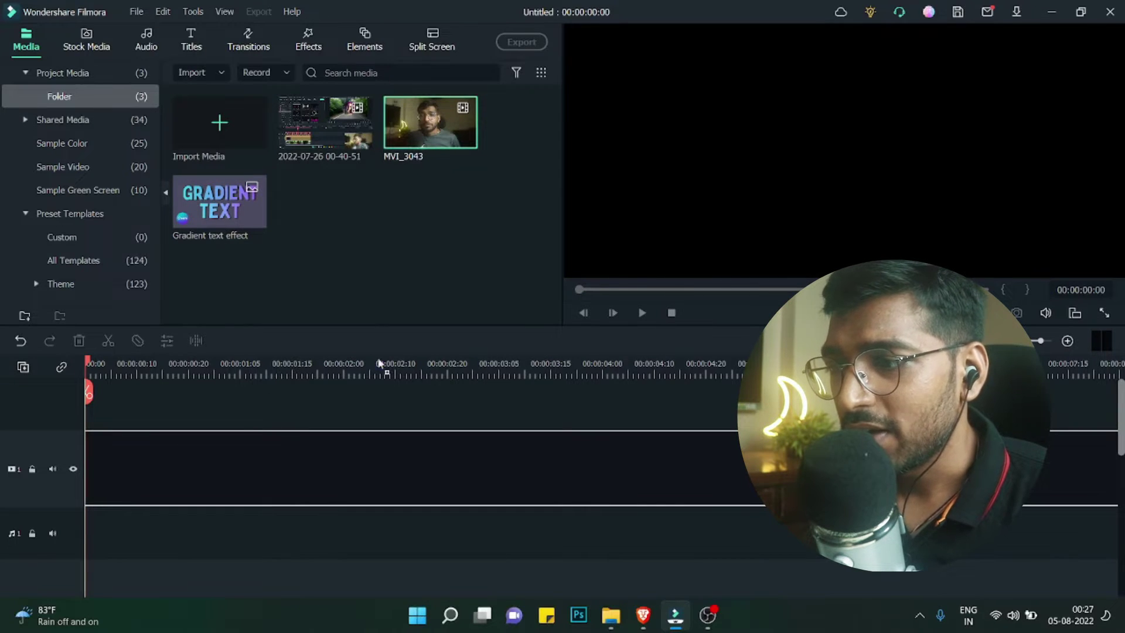
pyautogui.click(389, 379)
pyautogui.click(640, 337)
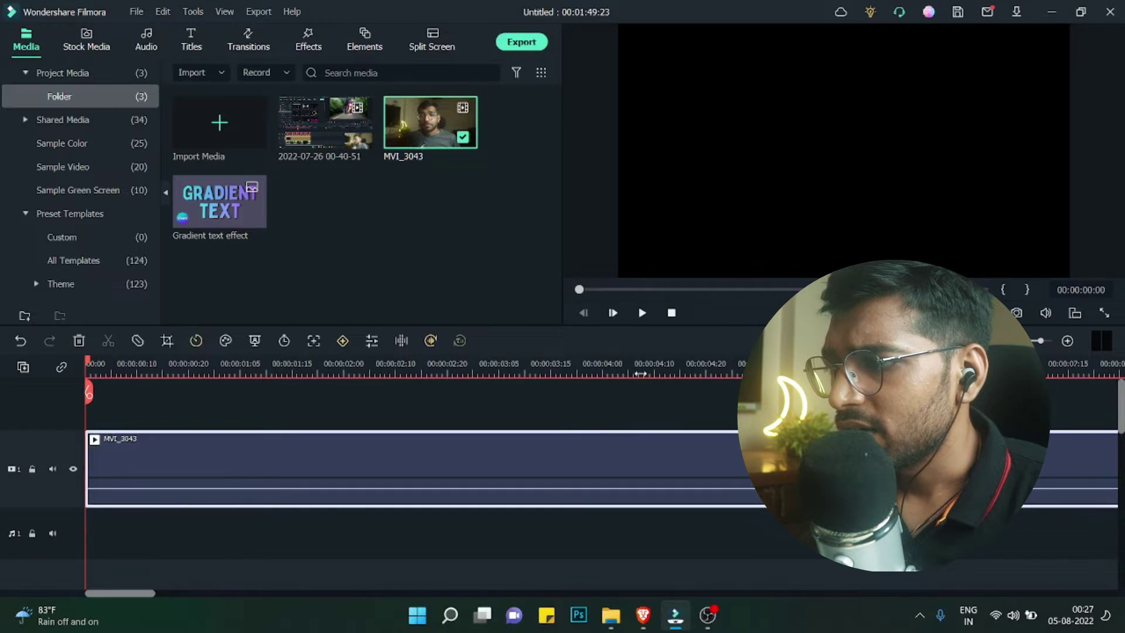
# - Zoom the timeline out and scrub through the clip to about 1:30
pyautogui.scroll(-5, 641, 373)
pyautogui.click(113, 412)
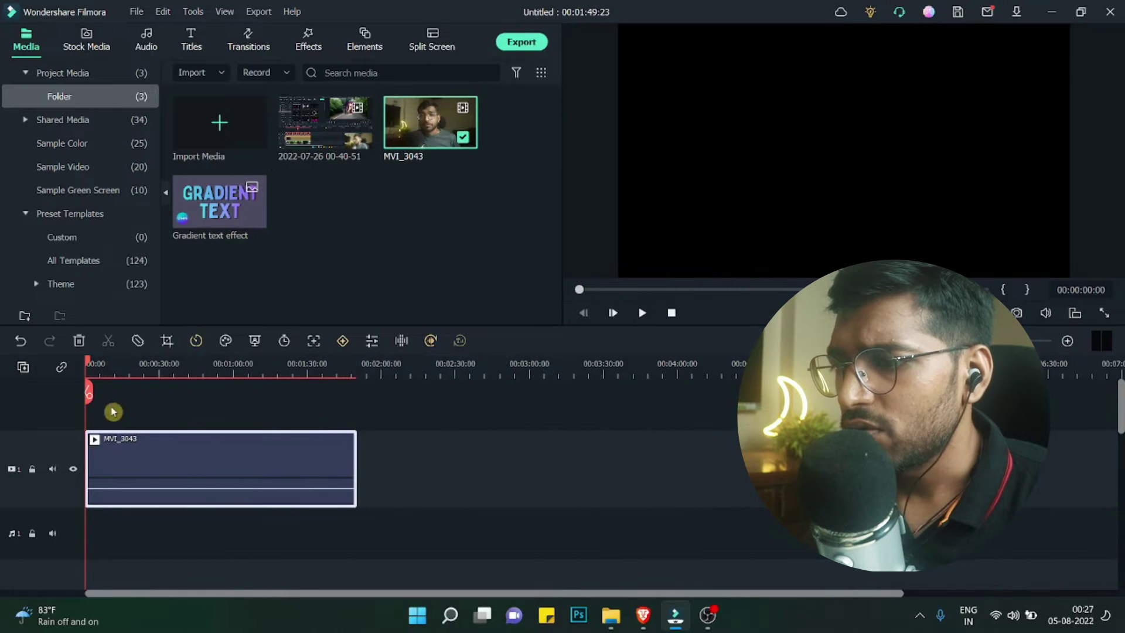
pyautogui.moveTo(91, 362); pyautogui.dragTo(144, 363)
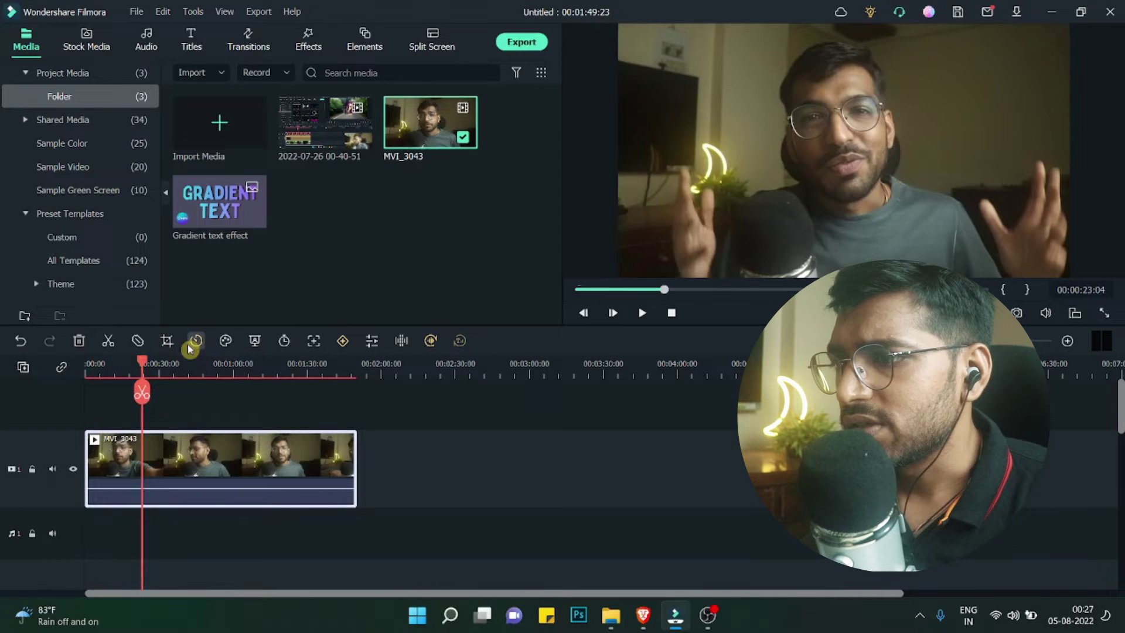
pyautogui.moveTo(147, 361); pyautogui.dragTo(180, 365)
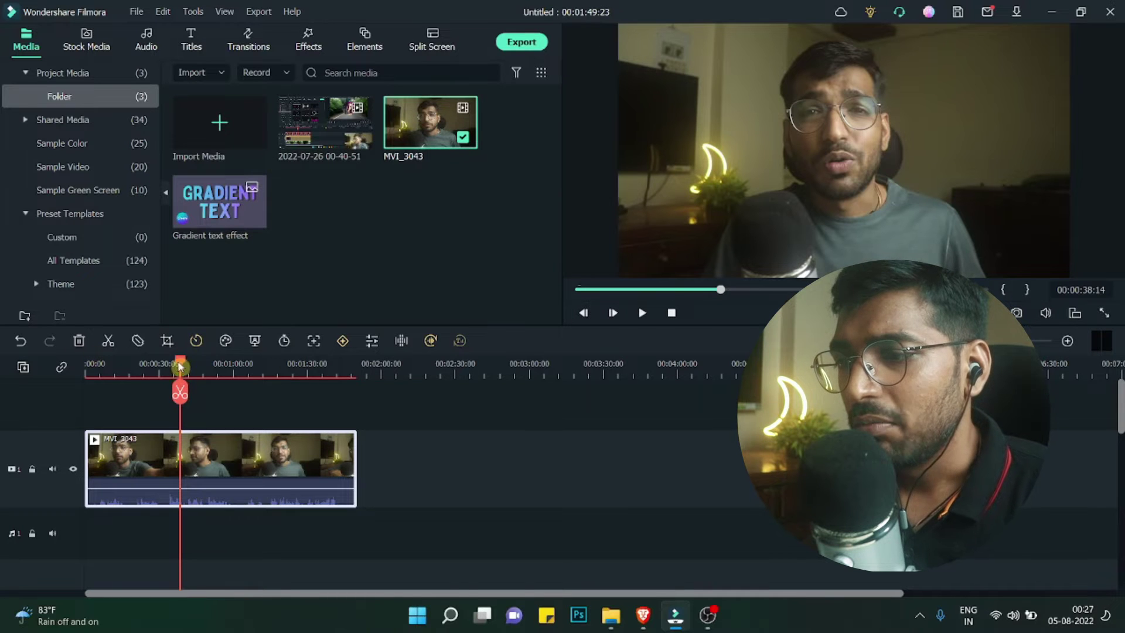
pyautogui.moveTo(180, 367); pyautogui.dragTo(114, 362)
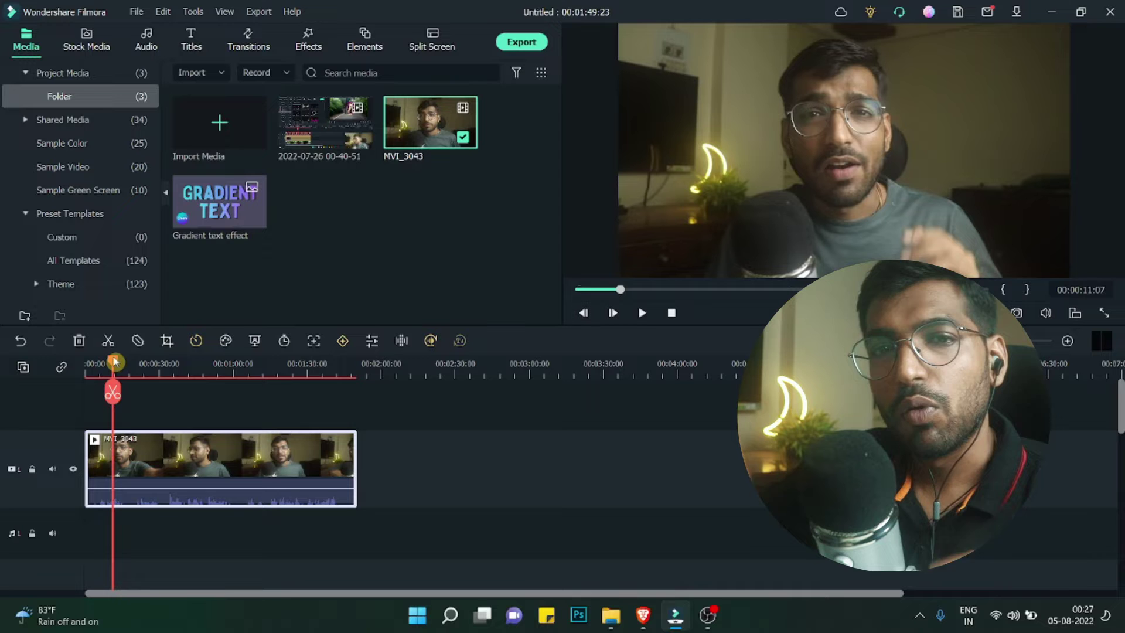
pyautogui.moveTo(115, 362); pyautogui.dragTo(308, 375)
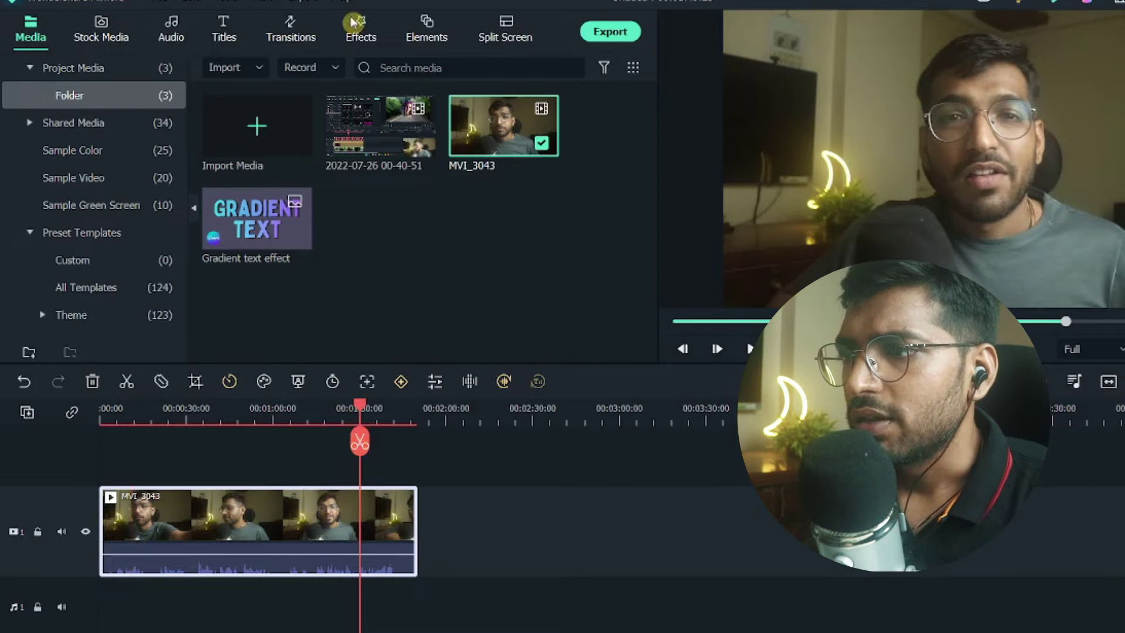
# - Apply a Circle mask to the MVI_3043 webcam clip in its video properties
pyautogui.doubleClick(268, 516)
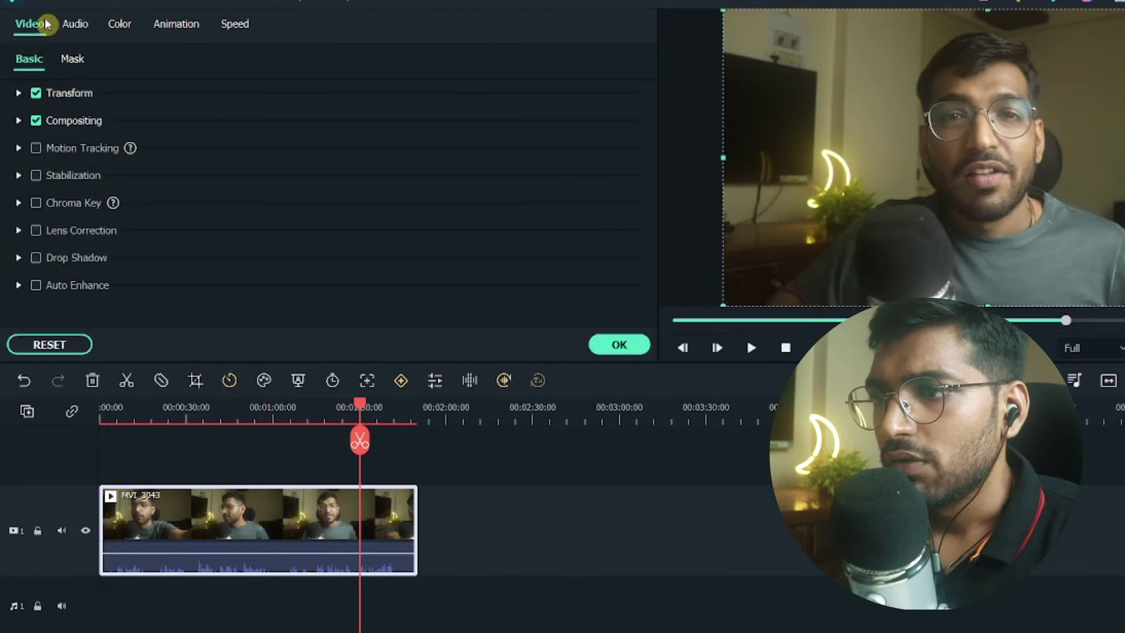
pyautogui.click(74, 61)
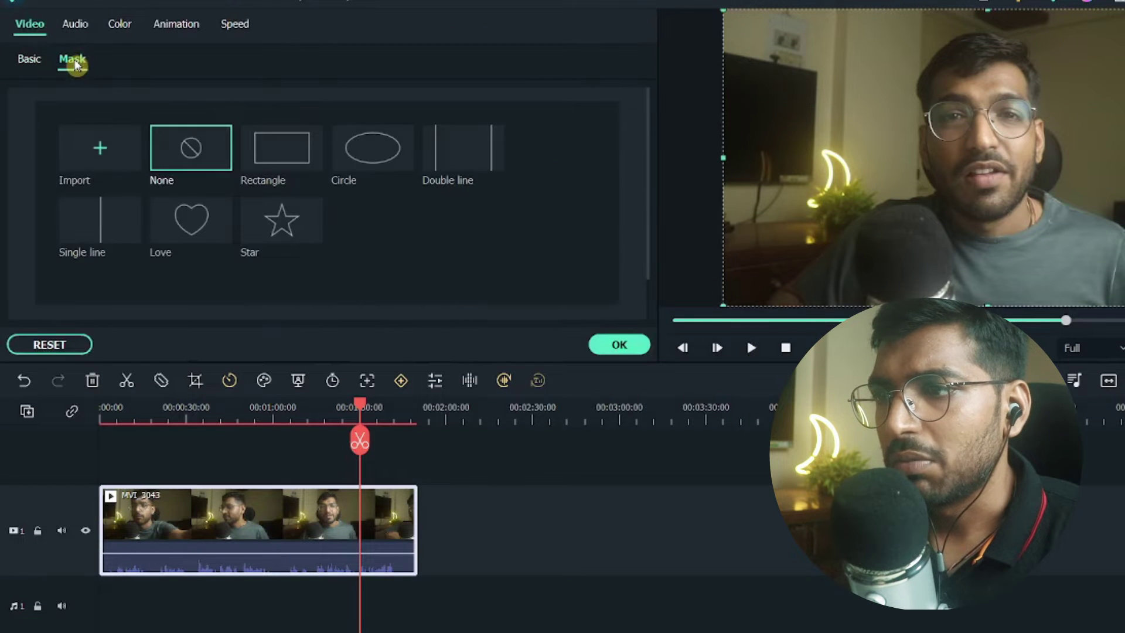
pyautogui.click(369, 155)
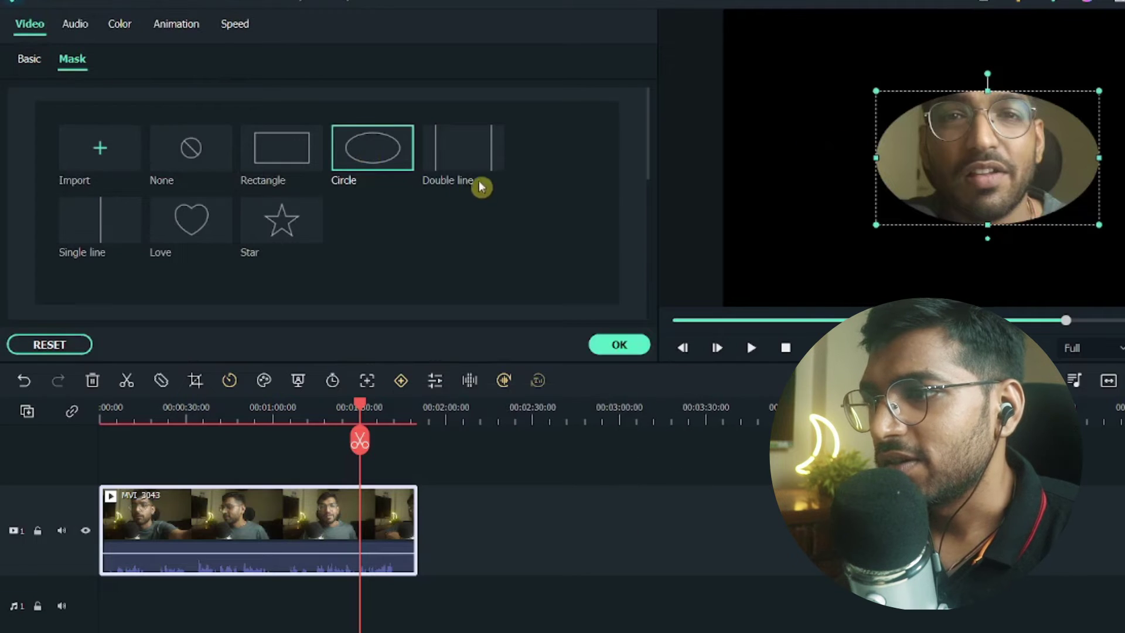
pyautogui.scroll(-3, 480, 186)
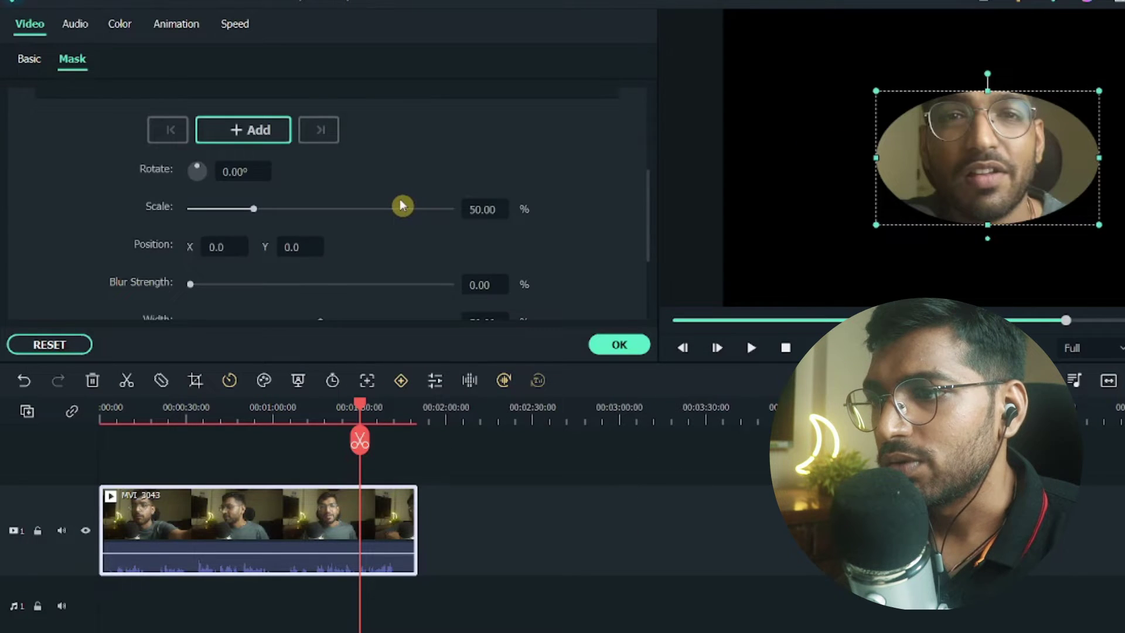
pyautogui.scroll(-2, 402, 205)
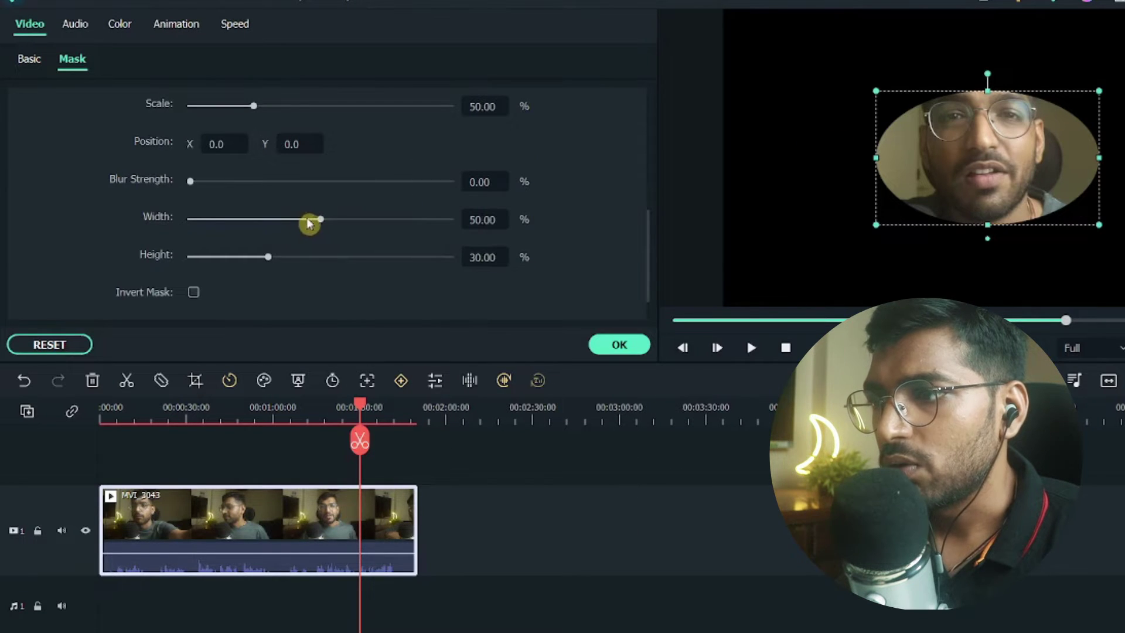
# - Set the circle mask width to 30 and scale it up to 86.10%
pyautogui.moveTo(321, 222); pyautogui.dragTo(268, 218)
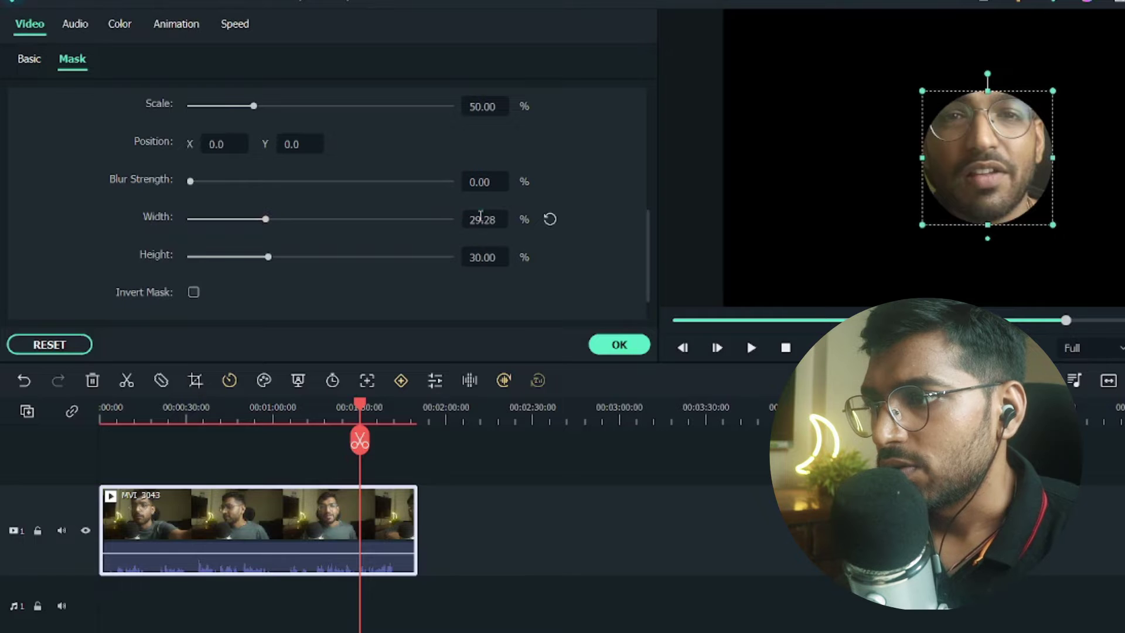
pyautogui.click(481, 216)
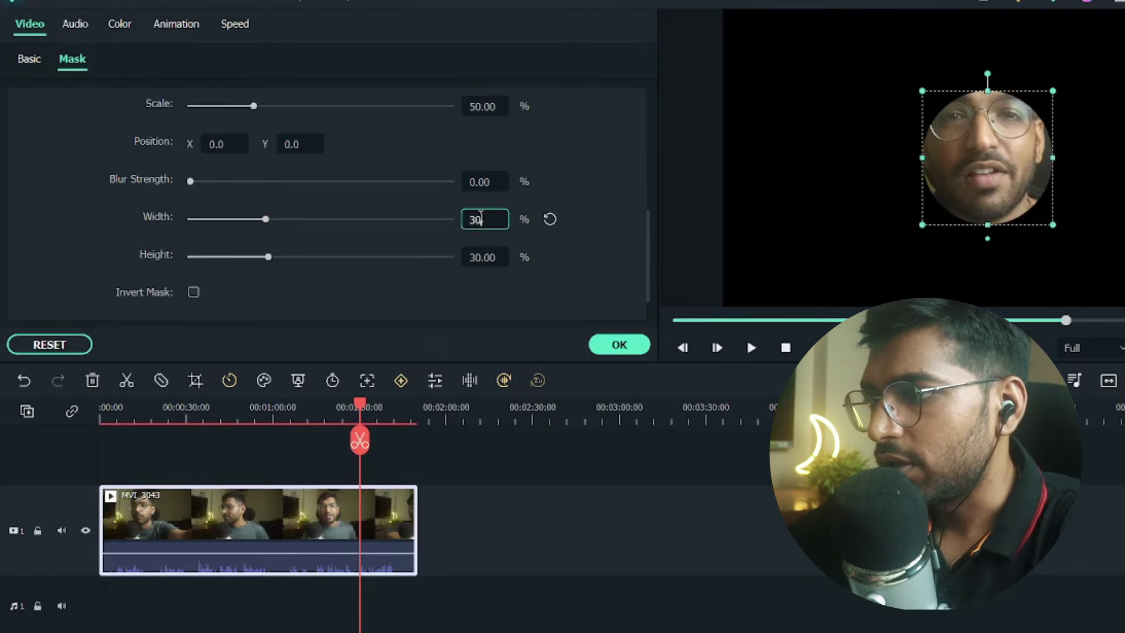
pyautogui.press('Return')
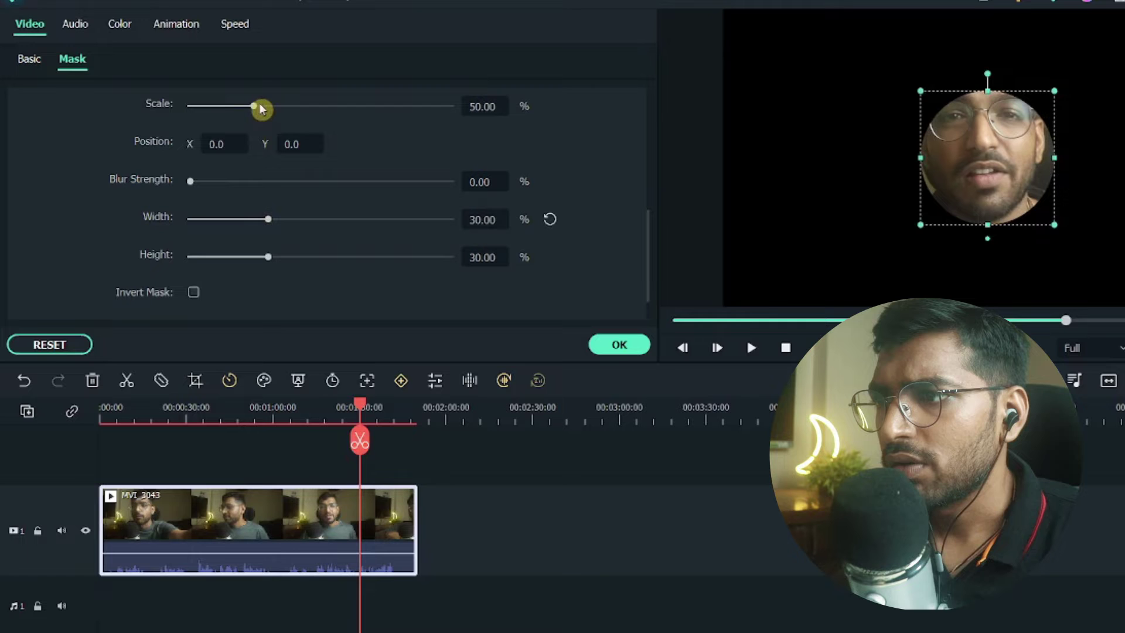
pyautogui.moveTo(261, 109); pyautogui.dragTo(304, 111)
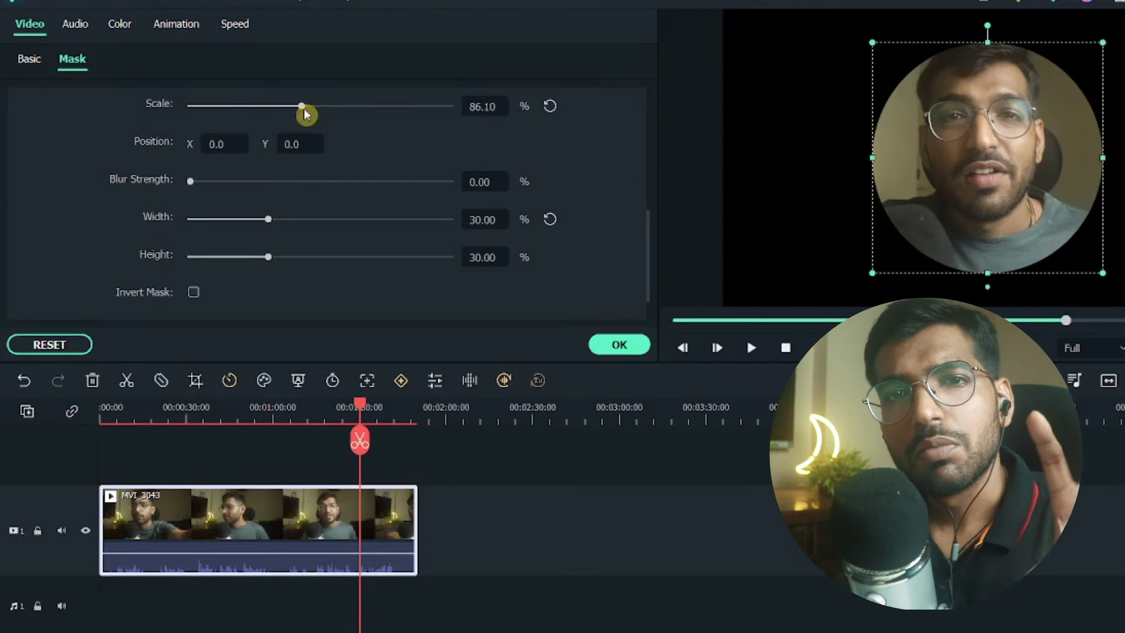
# - Shrink the masked webcam picture and recentre the circle mask on the face at 83.51% scale
pyautogui.click(734, 17)
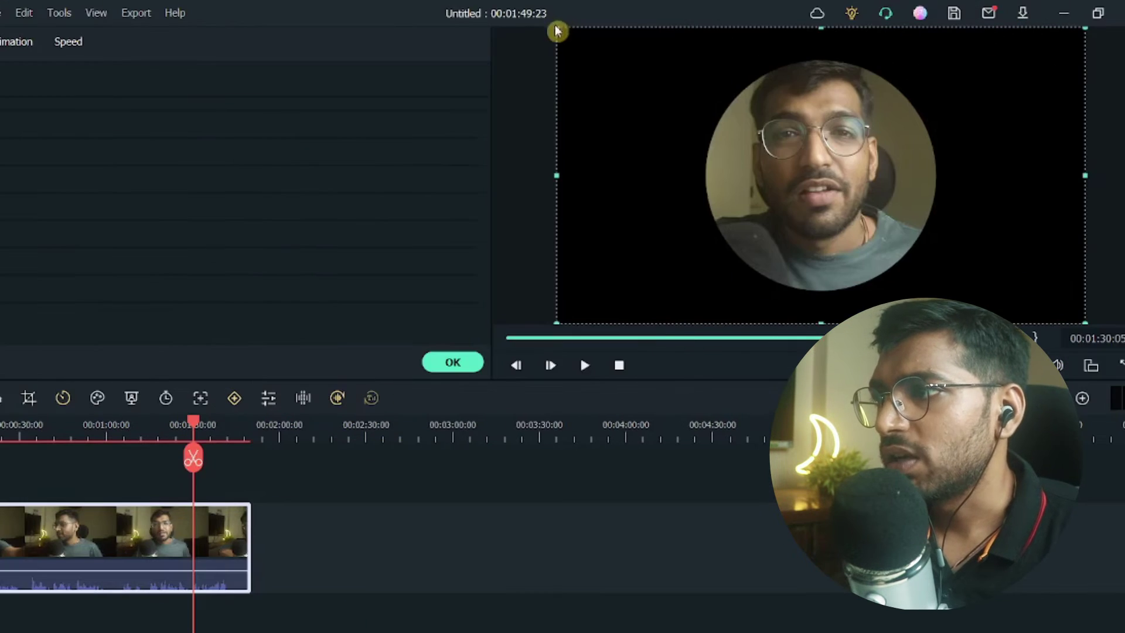
pyautogui.moveTo(554, 28); pyautogui.dragTo(699, 118)
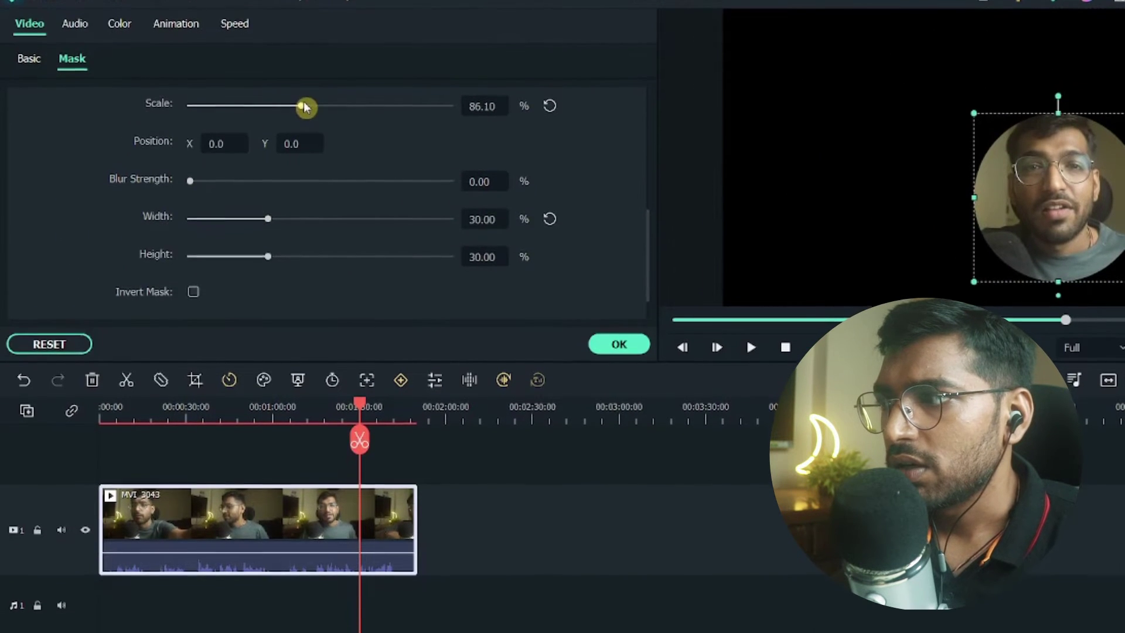
pyautogui.moveTo(305, 107)
pyautogui.mouseDown()
pyautogui.moveTo(294, 108)
pyautogui.moveTo(307, 111)
pyautogui.mouseUp()
pyautogui.moveTo(1030, 213); pyautogui.dragTo(1026, 198)
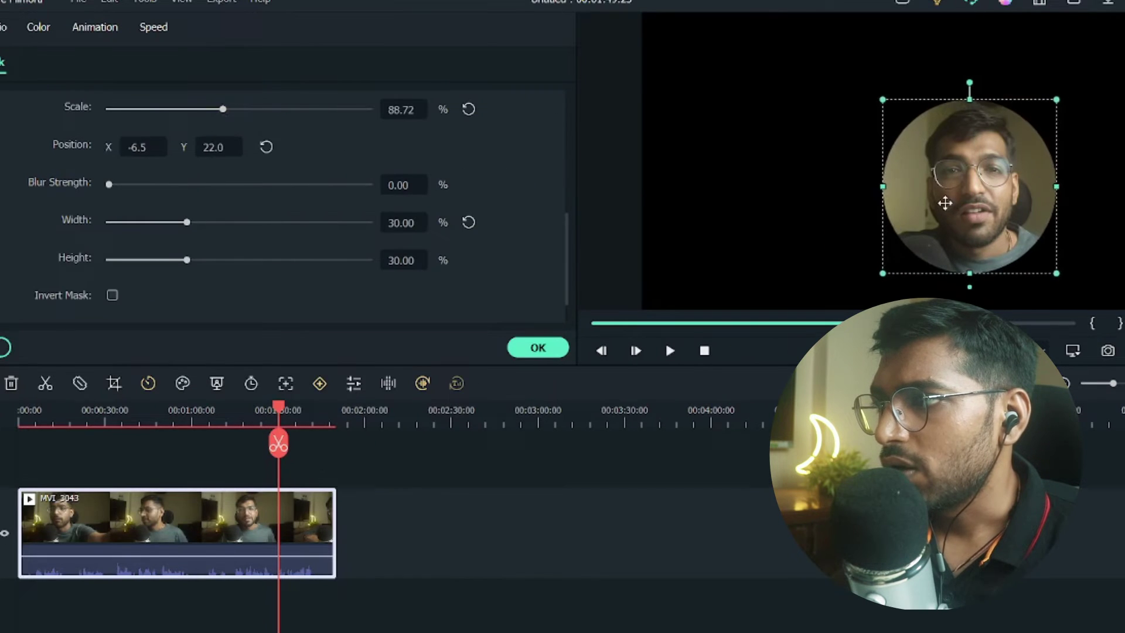
pyautogui.moveTo(945, 203); pyautogui.dragTo(953, 205)
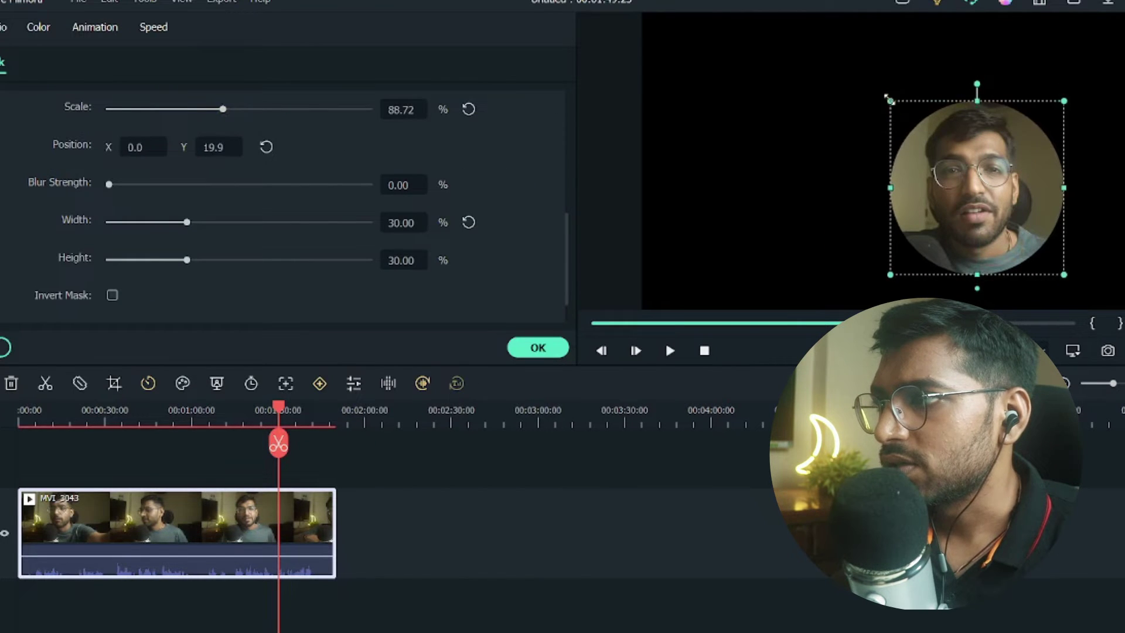
pyautogui.moveTo(890, 102); pyautogui.dragTo(896, 106)
pyautogui.moveTo(943, 169)
pyautogui.mouseDown()
pyautogui.moveTo(932, 168)
pyautogui.moveTo(942, 170)
pyautogui.mouseUp()
# - Shrink the round webcam clip in the upper right, deselect it, and rewind the playhead
pyautogui.click(828, 153)
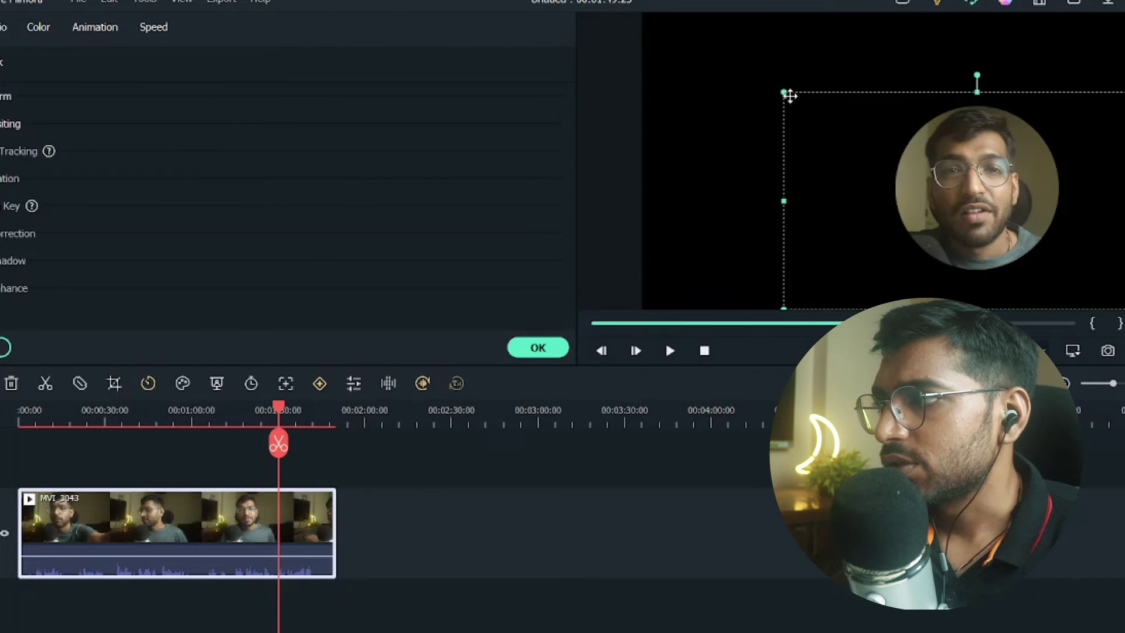
pyautogui.moveTo(784, 91); pyautogui.dragTo(817, 111)
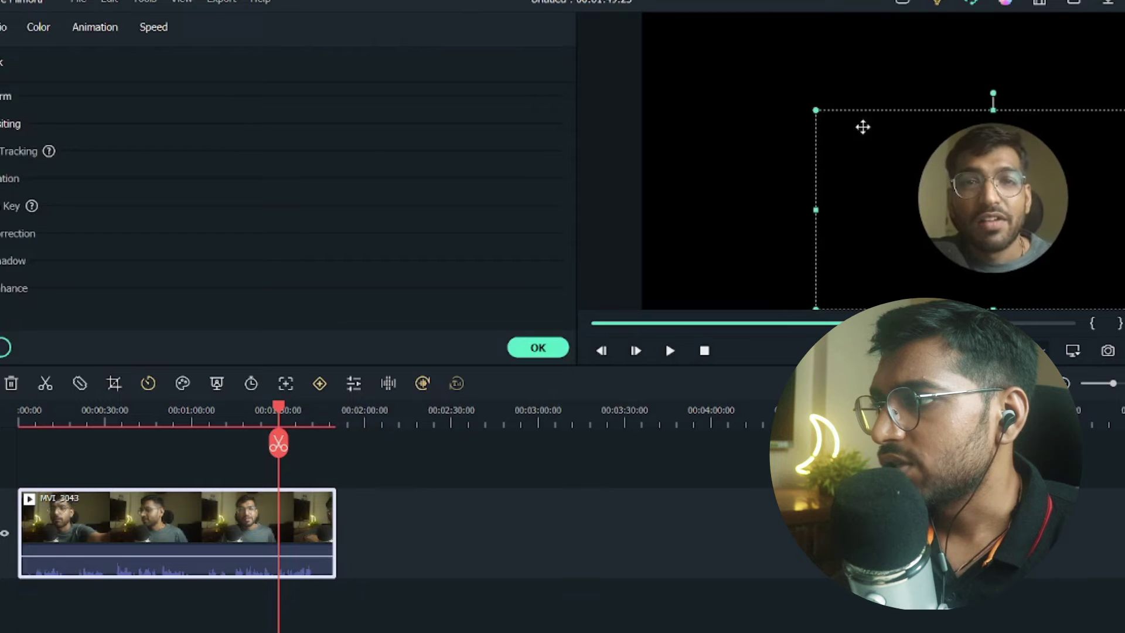
pyautogui.moveTo(1000, 188); pyautogui.dragTo(994, 185)
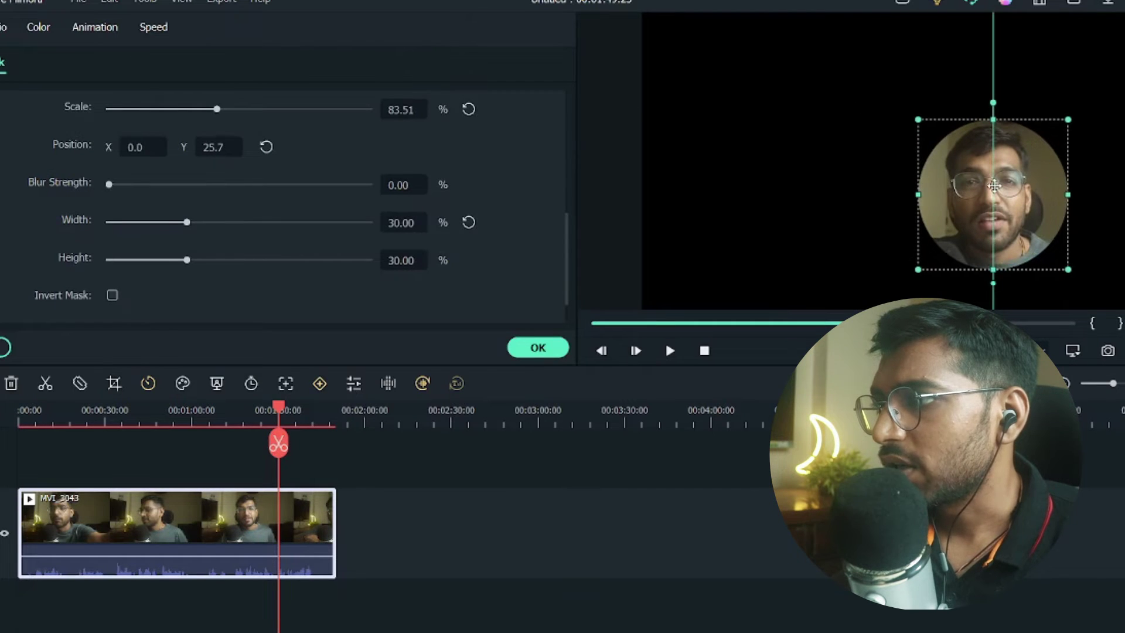
pyautogui.click(724, 147)
pyautogui.moveTo(278, 417)
pyautogui.mouseDown()
pyautogui.moveTo(56, 407)
pyautogui.moveTo(272, 405)
pyautogui.mouseUp()
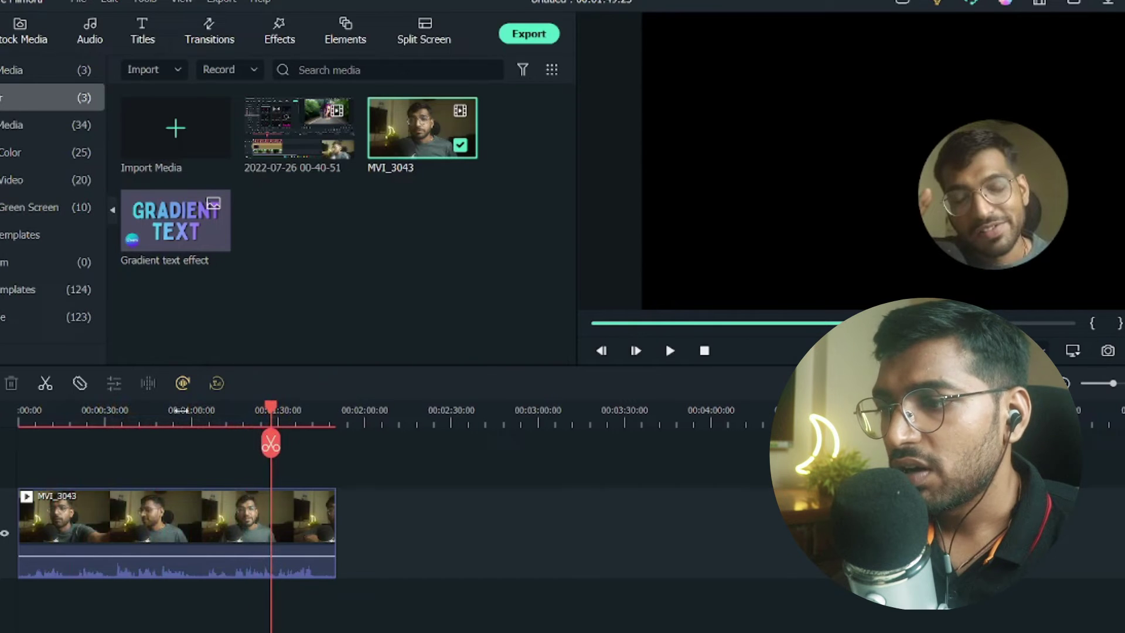
pyautogui.moveTo(310, 131)
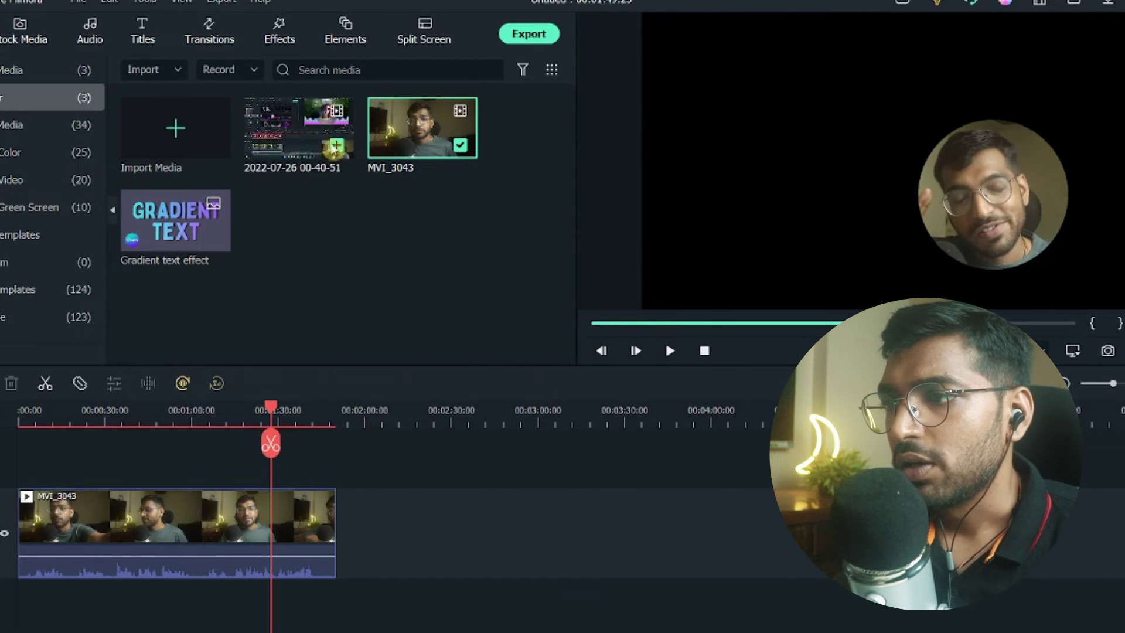
pyautogui.moveTo(298, 131); pyautogui.dragTo(156, 467)
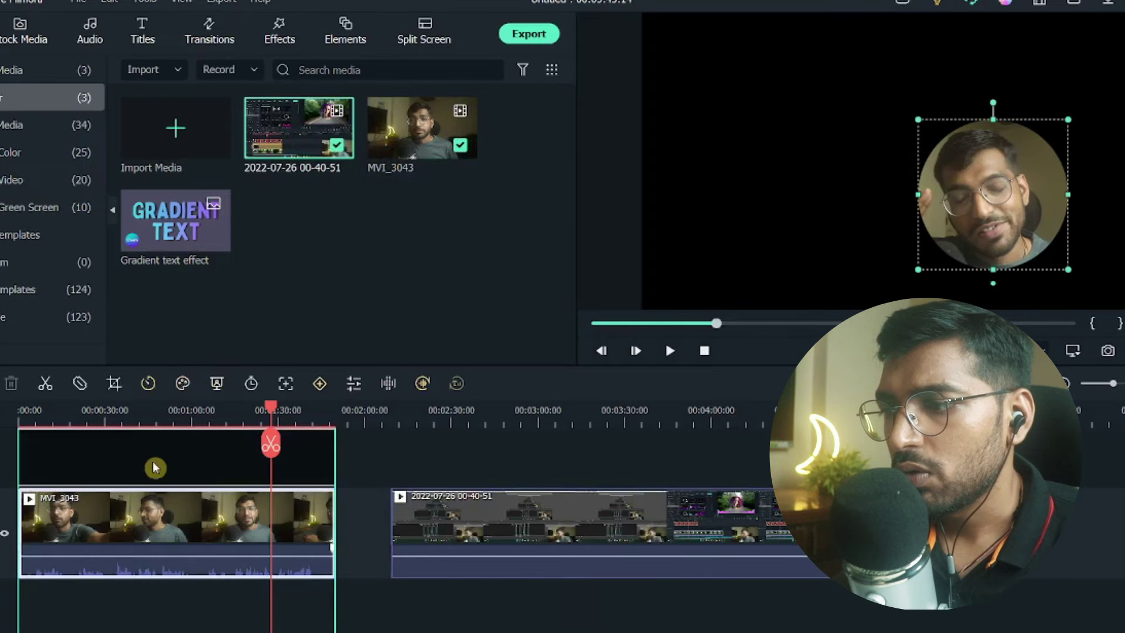
pyautogui.doubleClick(469, 526)
pyautogui.click(469, 560)
pyautogui.moveTo(469, 560); pyautogui.dragTo(45, 571)
pyautogui.click(51, 413)
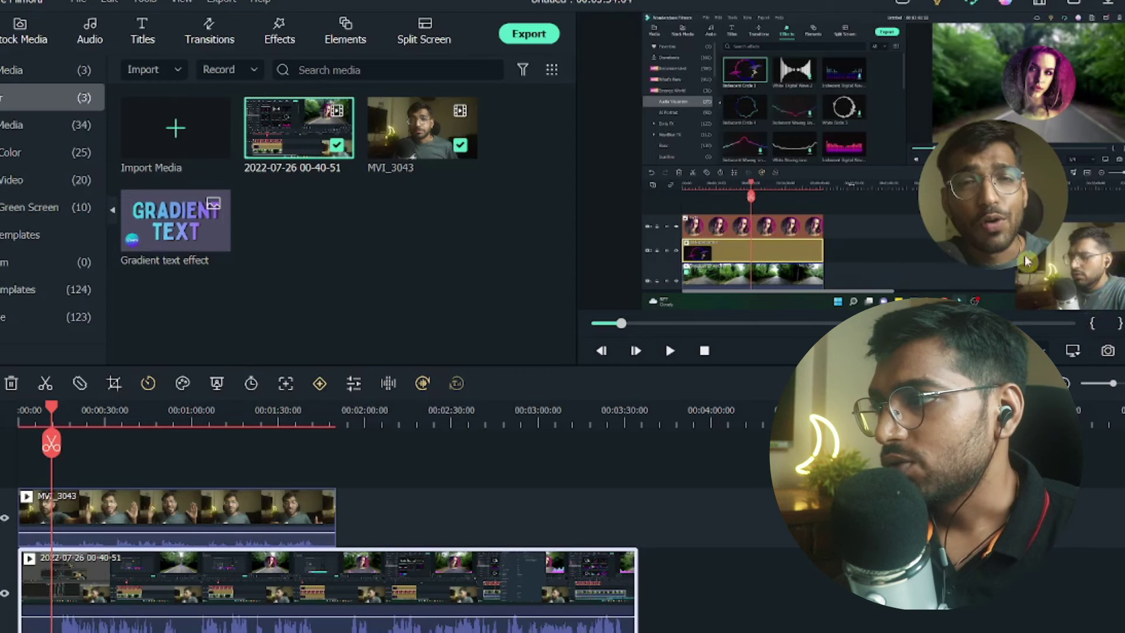
# - Move the webcam bubble to the upper right of the screen recording and confirm
pyautogui.click(995, 187)
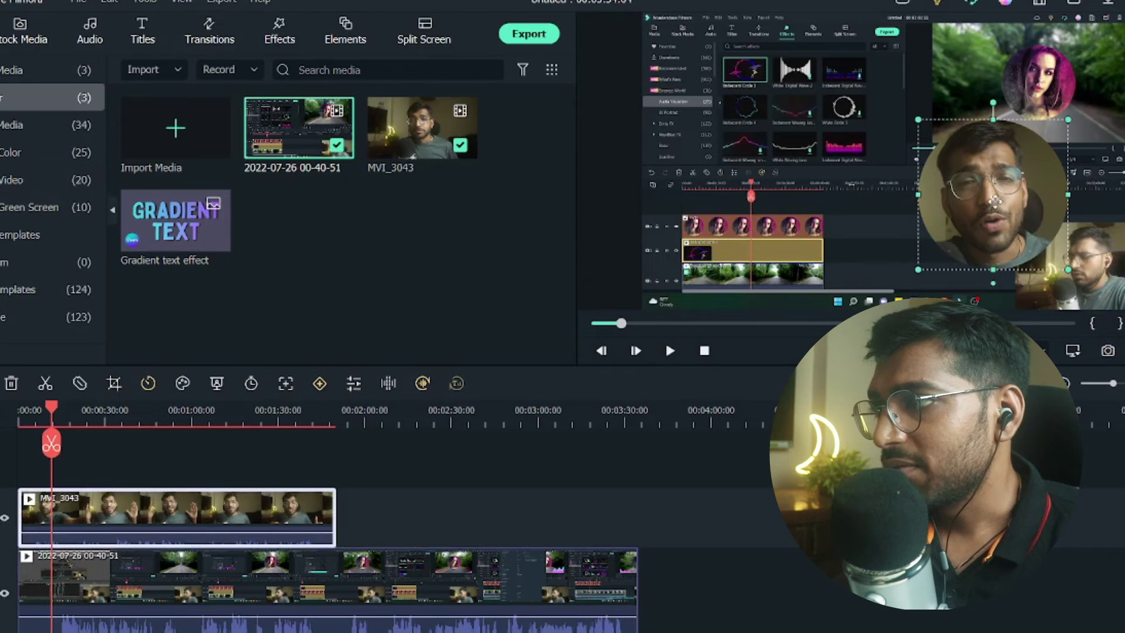
pyautogui.moveTo(995, 202)
pyautogui.mouseDown()
pyautogui.moveTo(1060, 203)
pyautogui.moveTo(979, 196)
pyautogui.mouseUp()
pyautogui.doubleClick(836, 151)
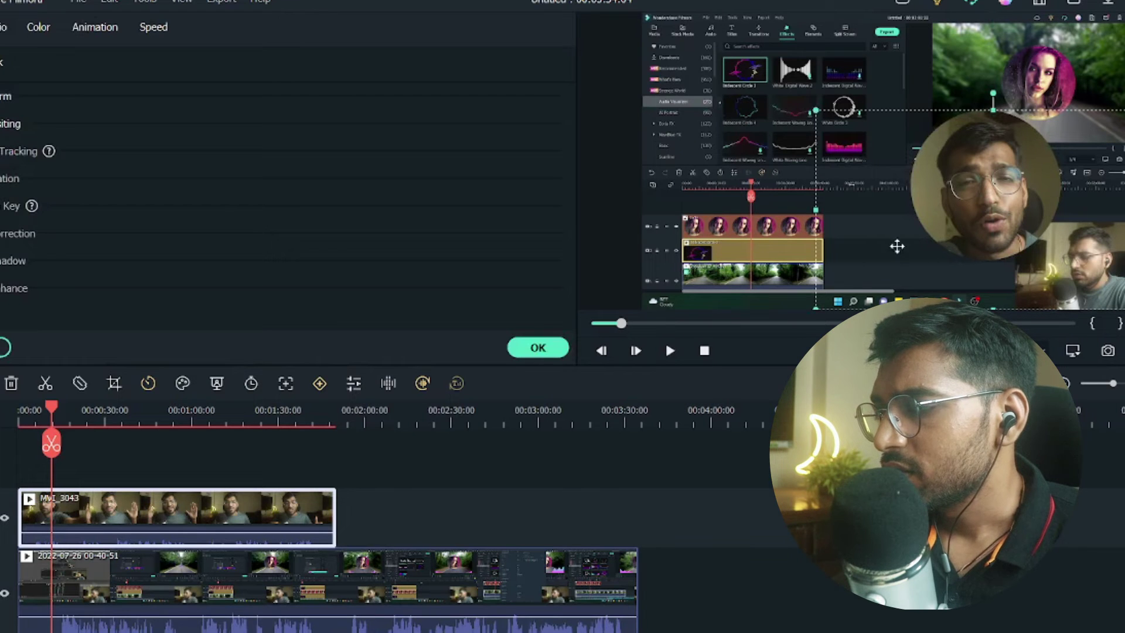
pyautogui.moveTo(852, 151); pyautogui.dragTo(727, 111)
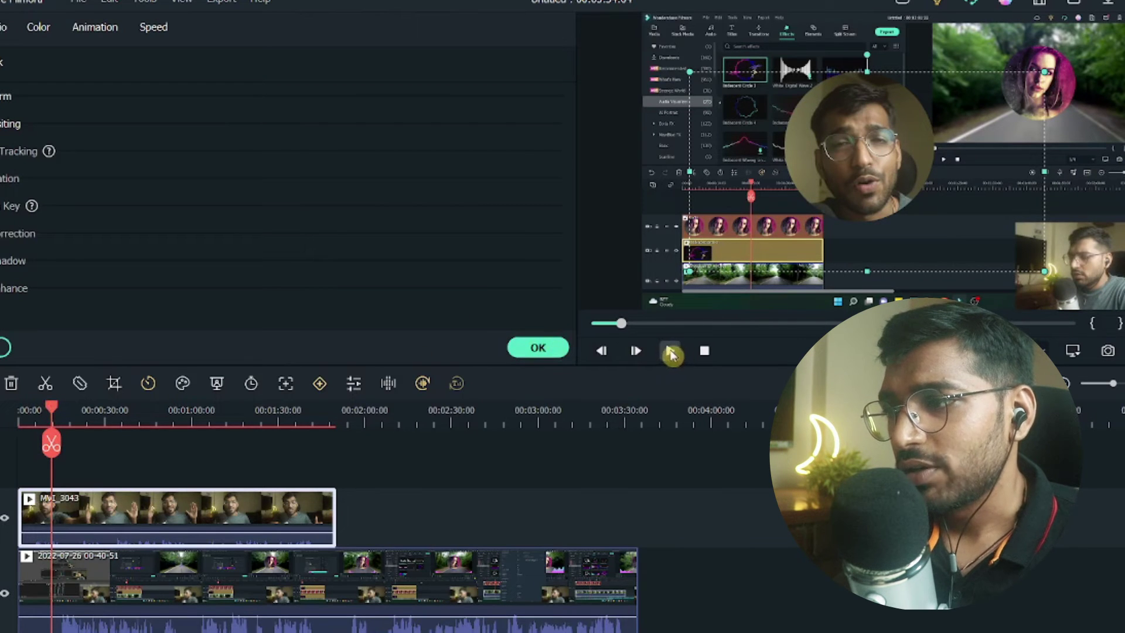
pyautogui.click(566, 348)
# - Play back the composite to review it, then select the screen recording clip
pyautogui.click(670, 351)
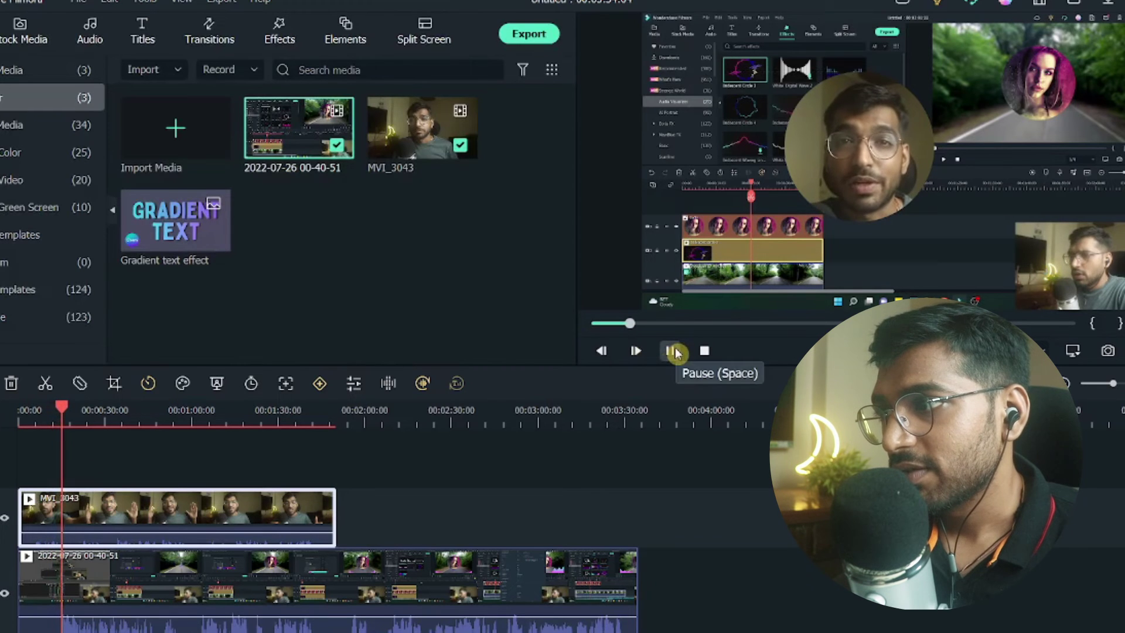
pyautogui.click(673, 351)
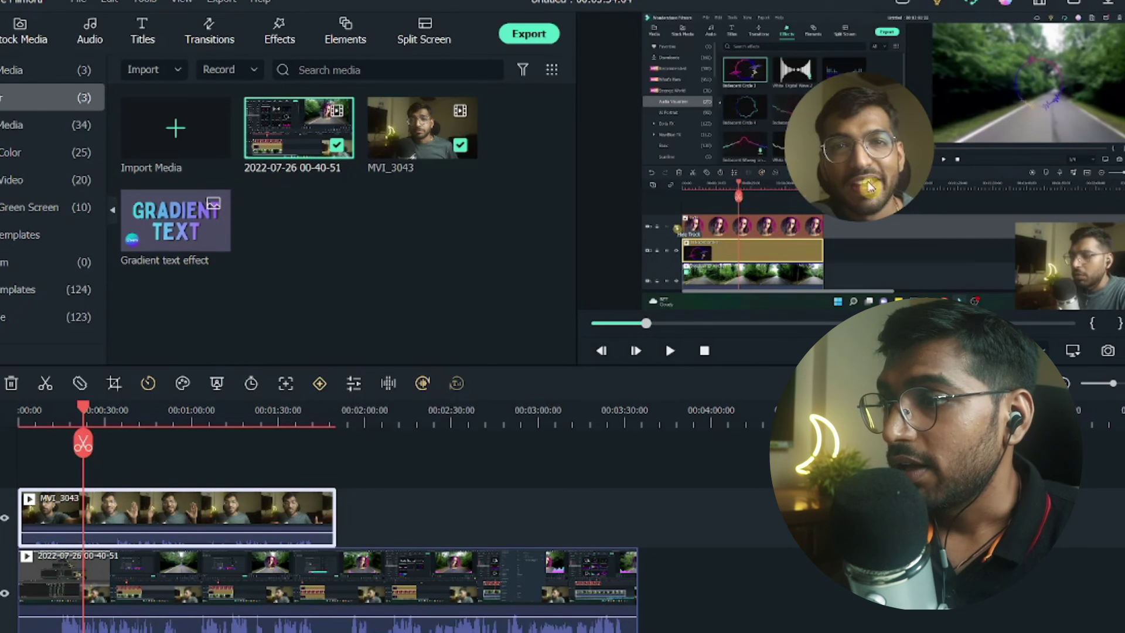
pyautogui.click(395, 599)
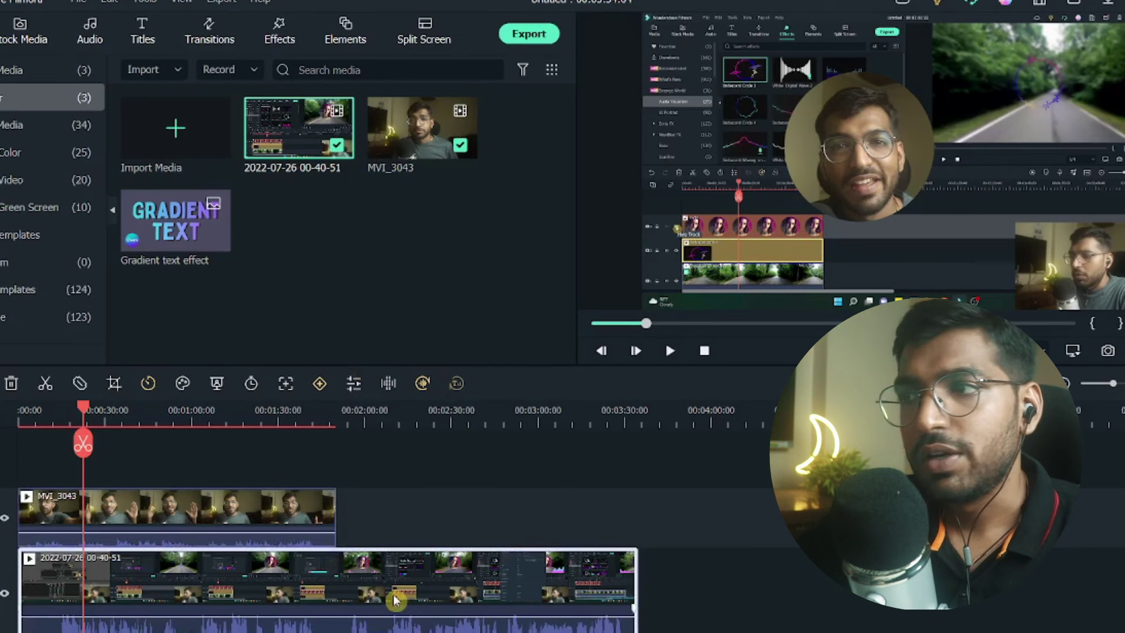
# - Delete the screen recording and place the Gradient text effect image at 0:00 on the lower track
pyautogui.press('Delete')
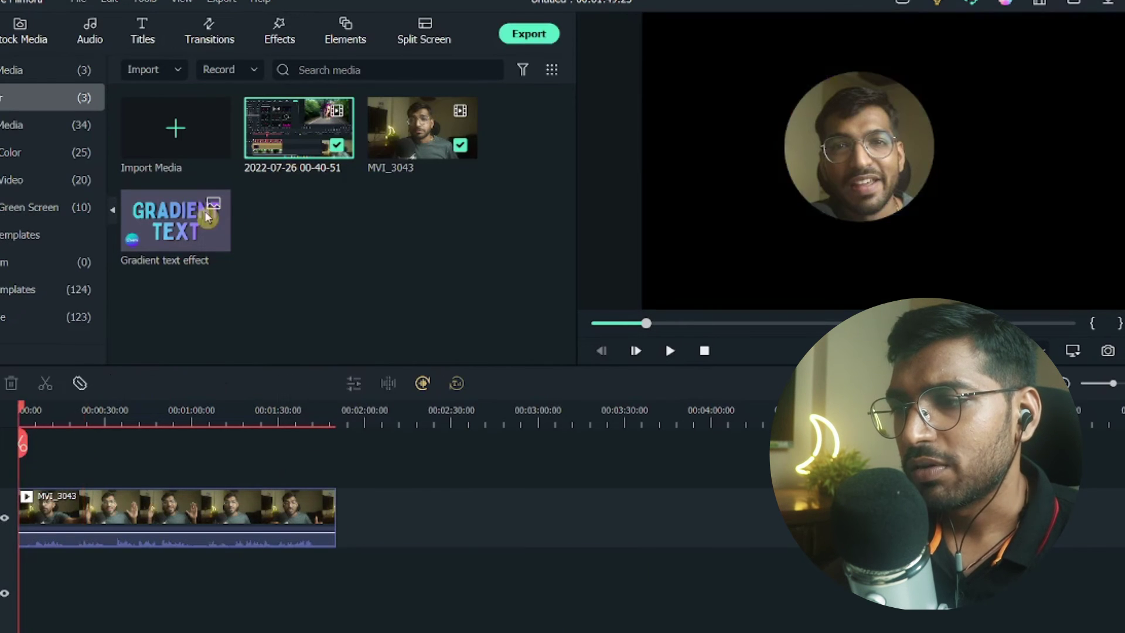
pyautogui.moveTo(173, 537); pyautogui.dragTo(388, 583)
pyautogui.click(41, 578)
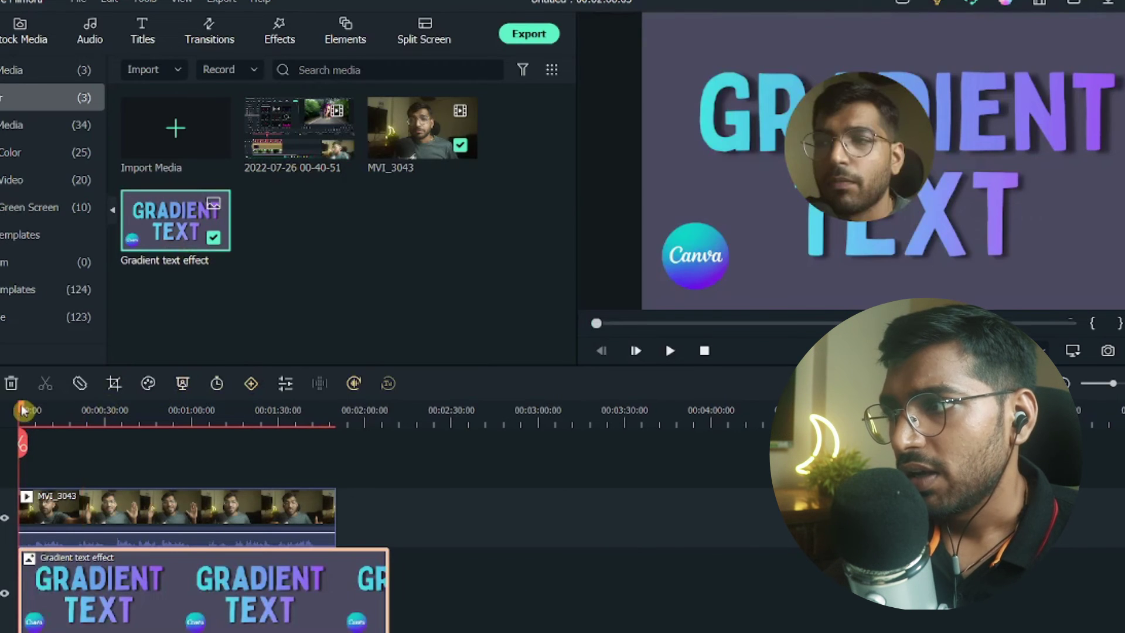
pyautogui.moveTo(22, 410); pyautogui.dragTo(159, 423)
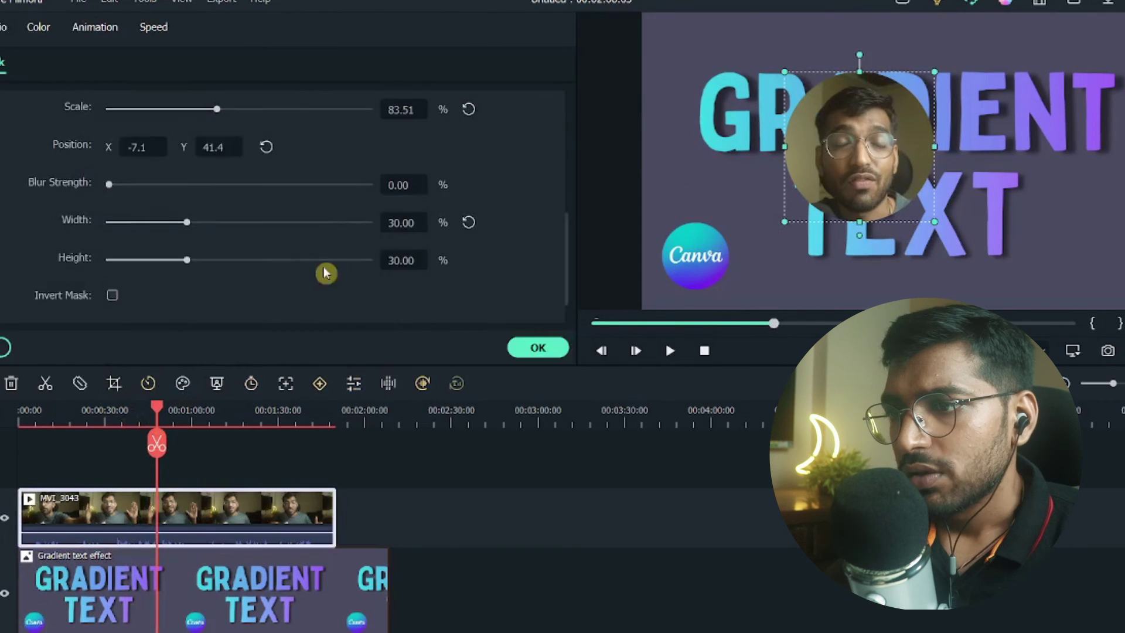
# - Try the circle mask's Blur Strength slider and leave it at 0.00%
pyautogui.scroll(2, 328, 271)
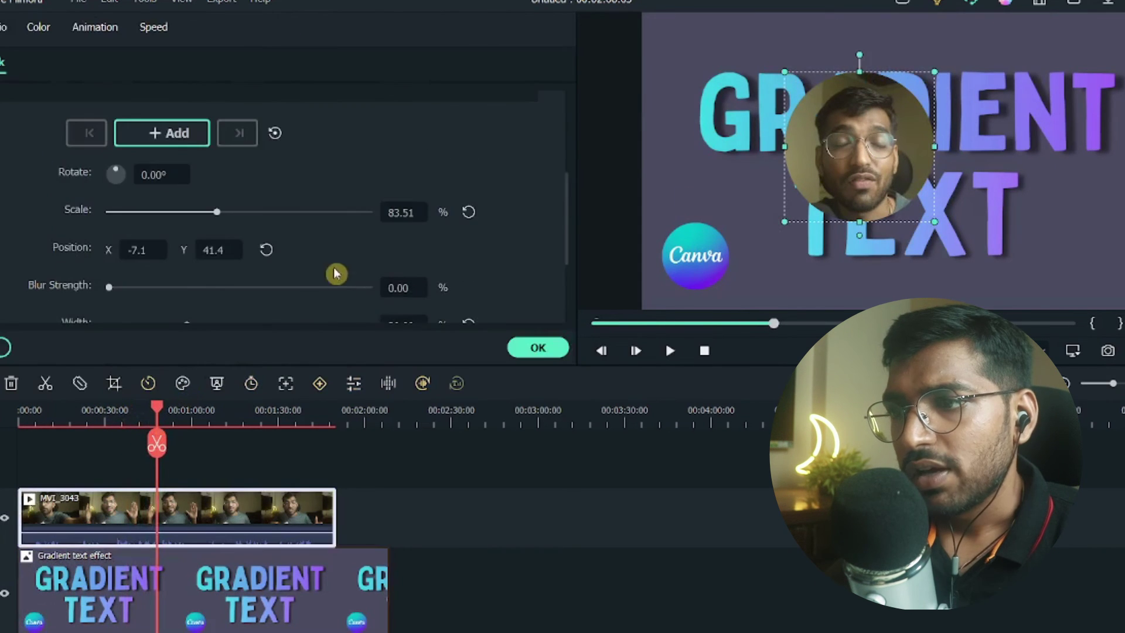
pyautogui.scroll(-1, 328, 271)
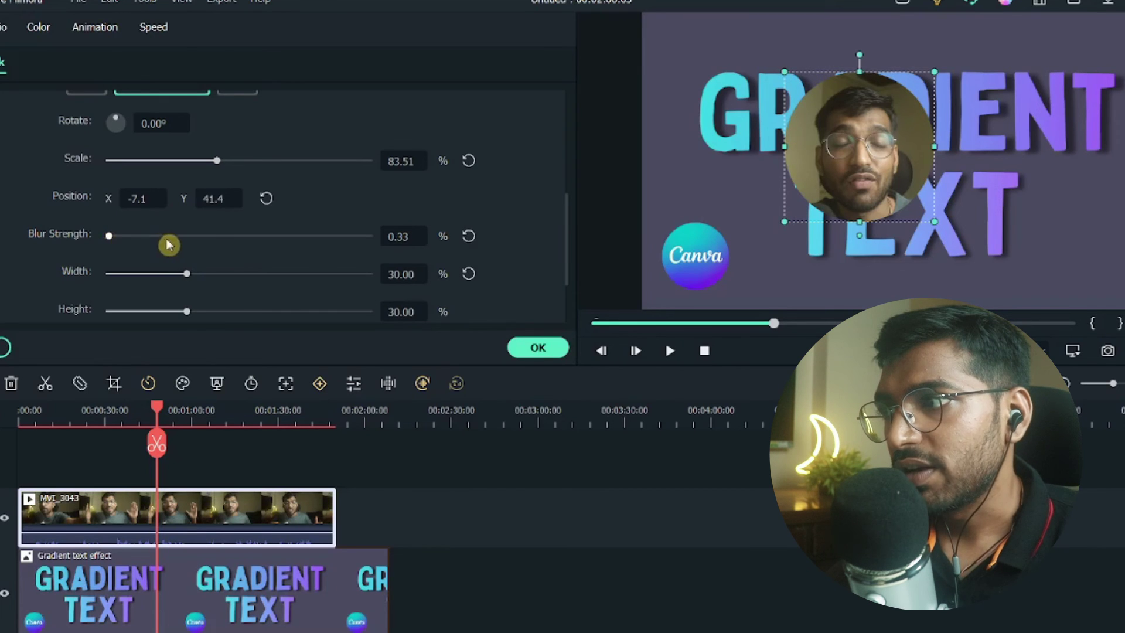
pyautogui.moveTo(169, 245)
pyautogui.mouseDown()
pyautogui.moveTo(218, 245)
pyautogui.moveTo(179, 246)
pyautogui.mouseUp()
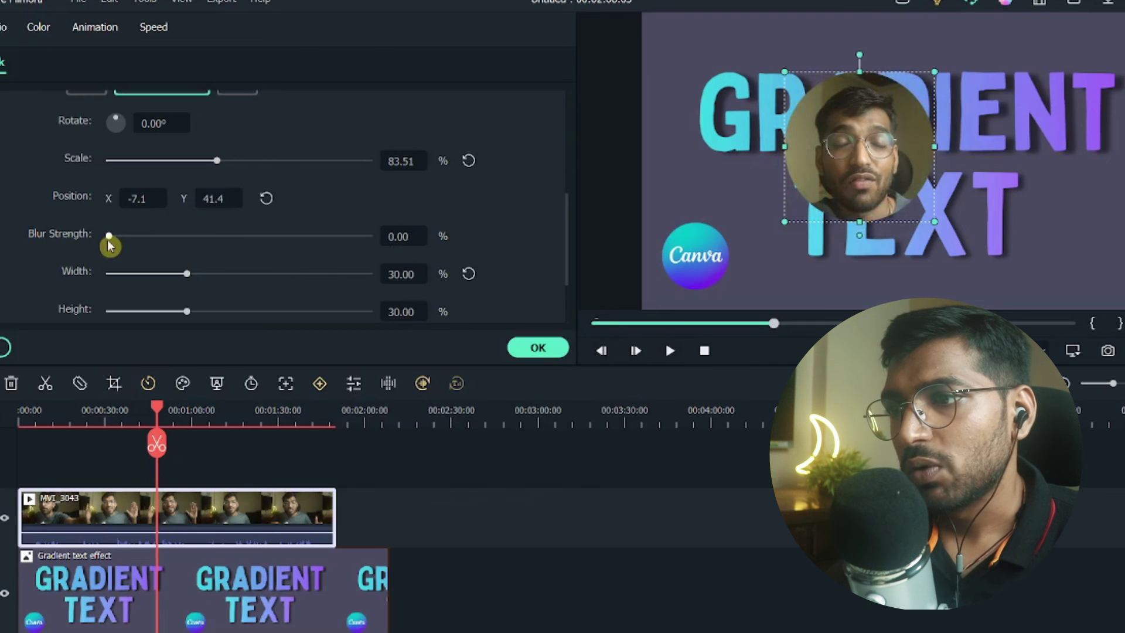
pyautogui.scroll(-1, 315, 223)
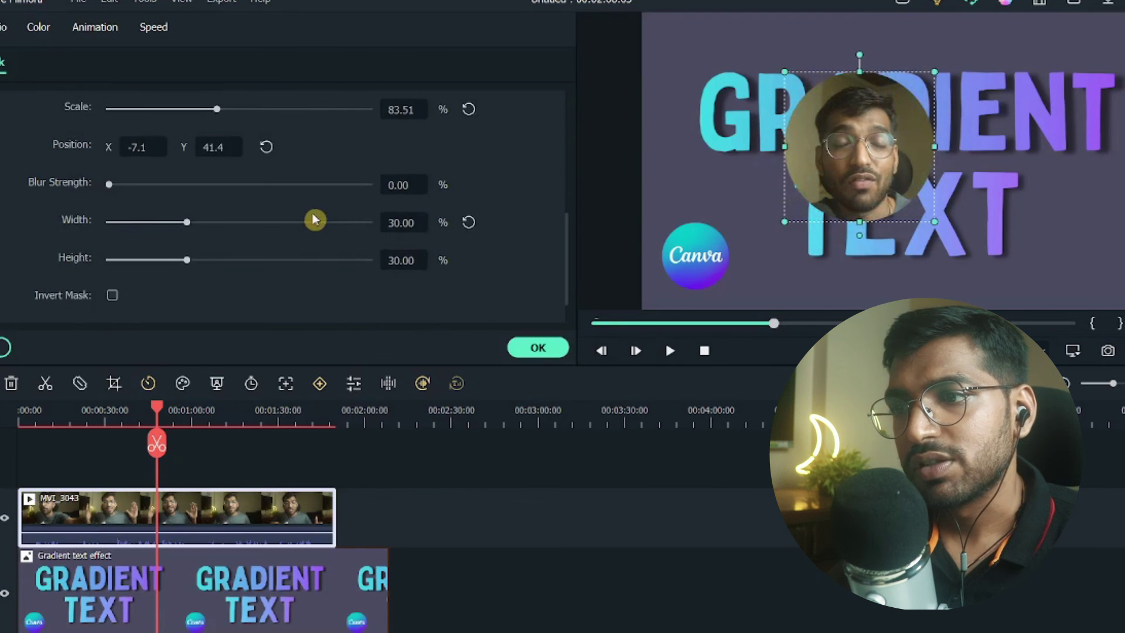
pyautogui.scroll(-1, 315, 220)
pyautogui.scroll(3, 315, 255)
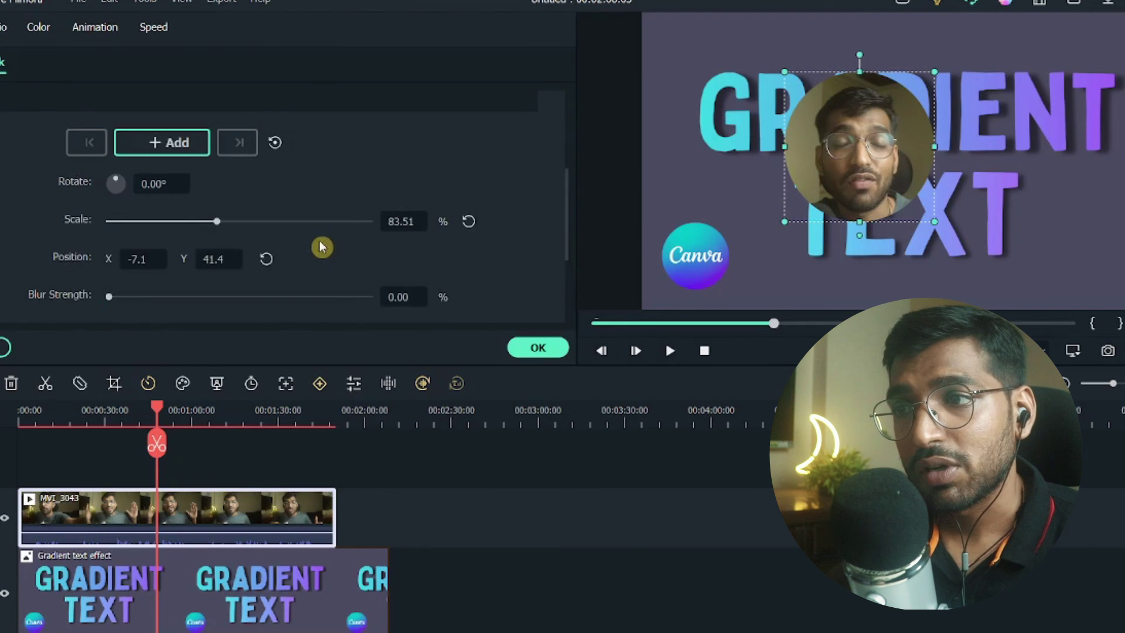